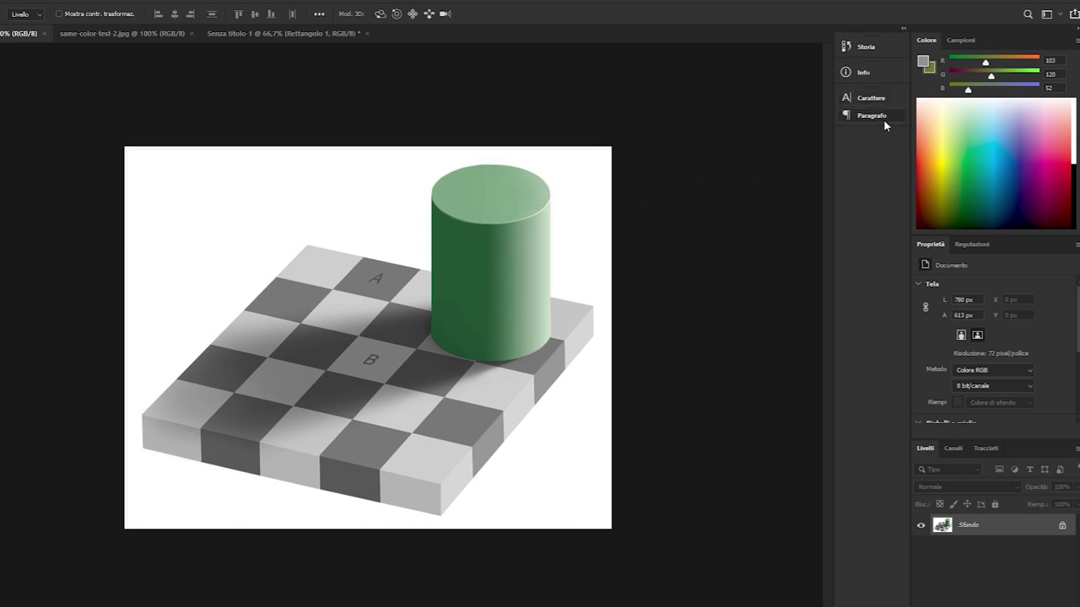
- Show the Info panel beside the checker-shadow illusion to read pixel colour values
left_click(879, 82)
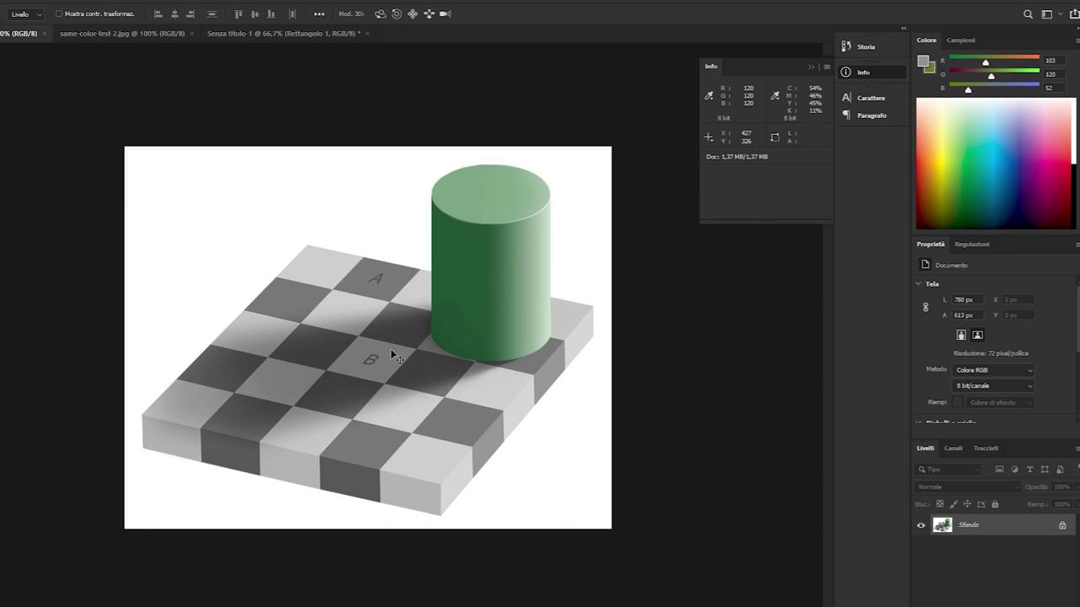
- Bring the same-color-test-2.jpg dog silhouettes gradient image to the front
left_click(148, 33)
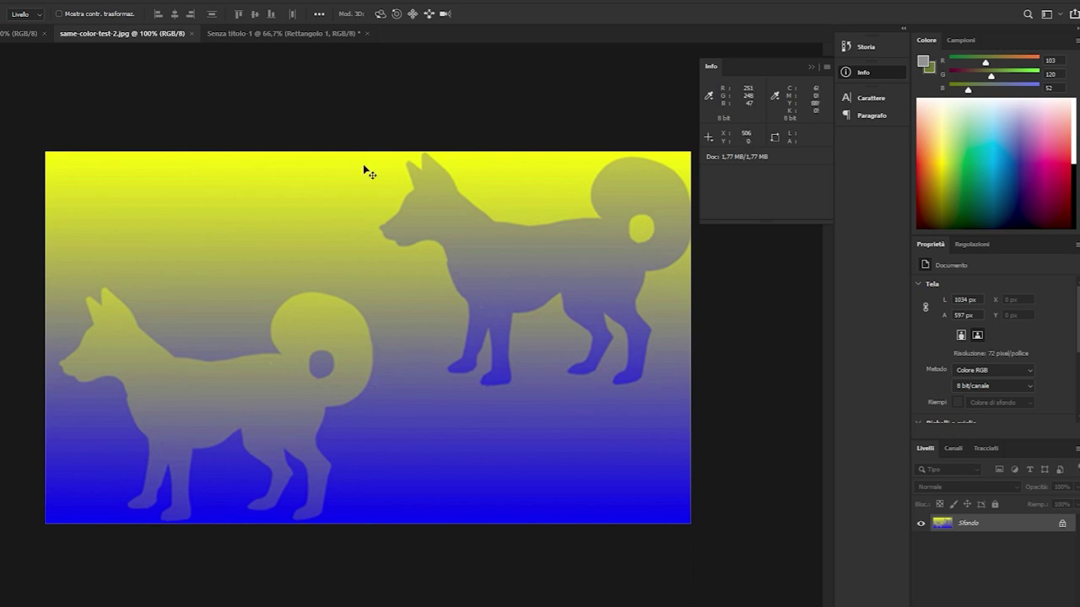
- Bring the Senza titolo-1 document with the grey bar over a grey gradient to the front
left_click(274, 33)
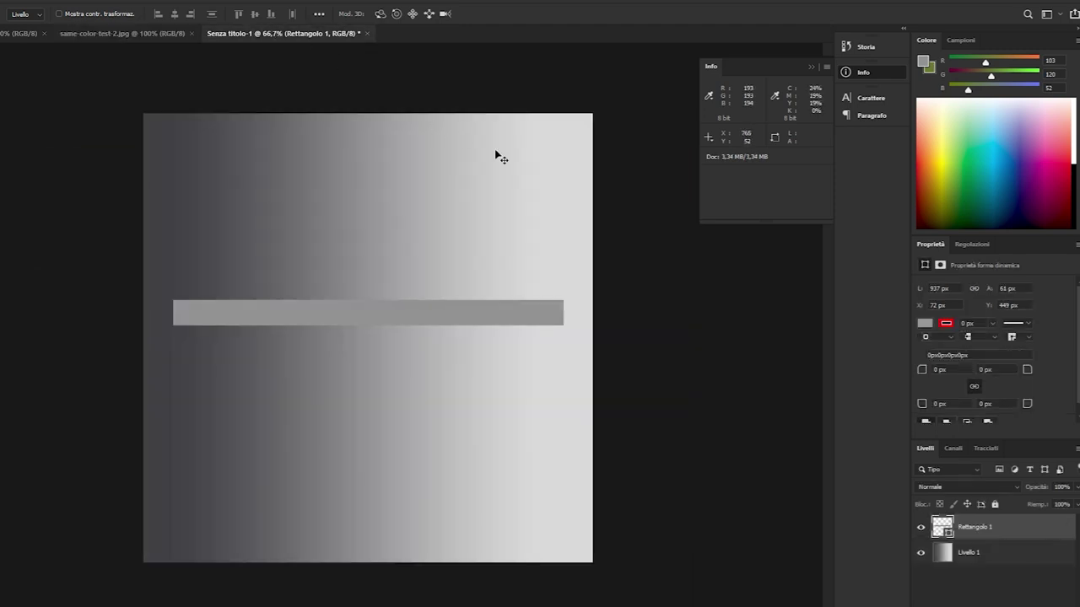